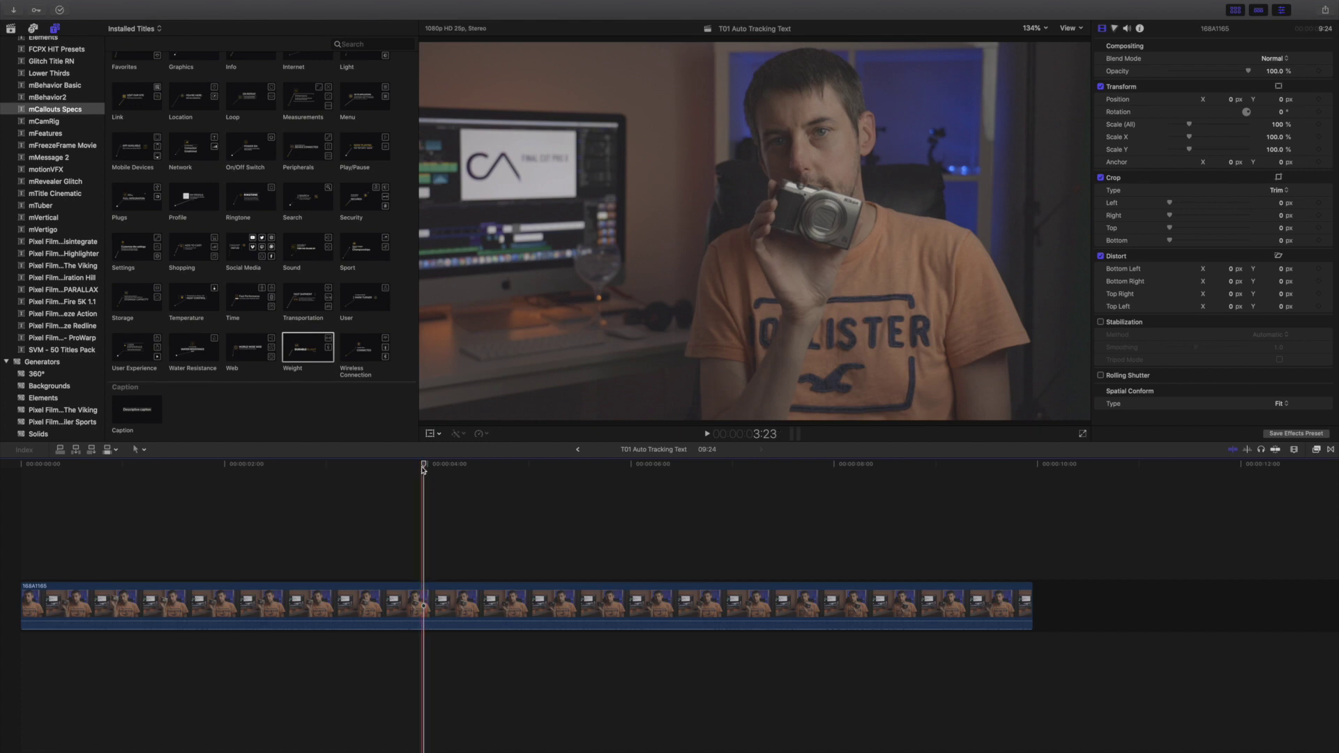
- Add the Weight callout title above the clip from its start, trim it to the clip's end, and park the playhead at 4:06
left_click(447, 465)
mouse_move(448, 468)
left_mouse_down()
mouse_move(616, 470)
mouse_move(452, 485)
left_mouse_up()
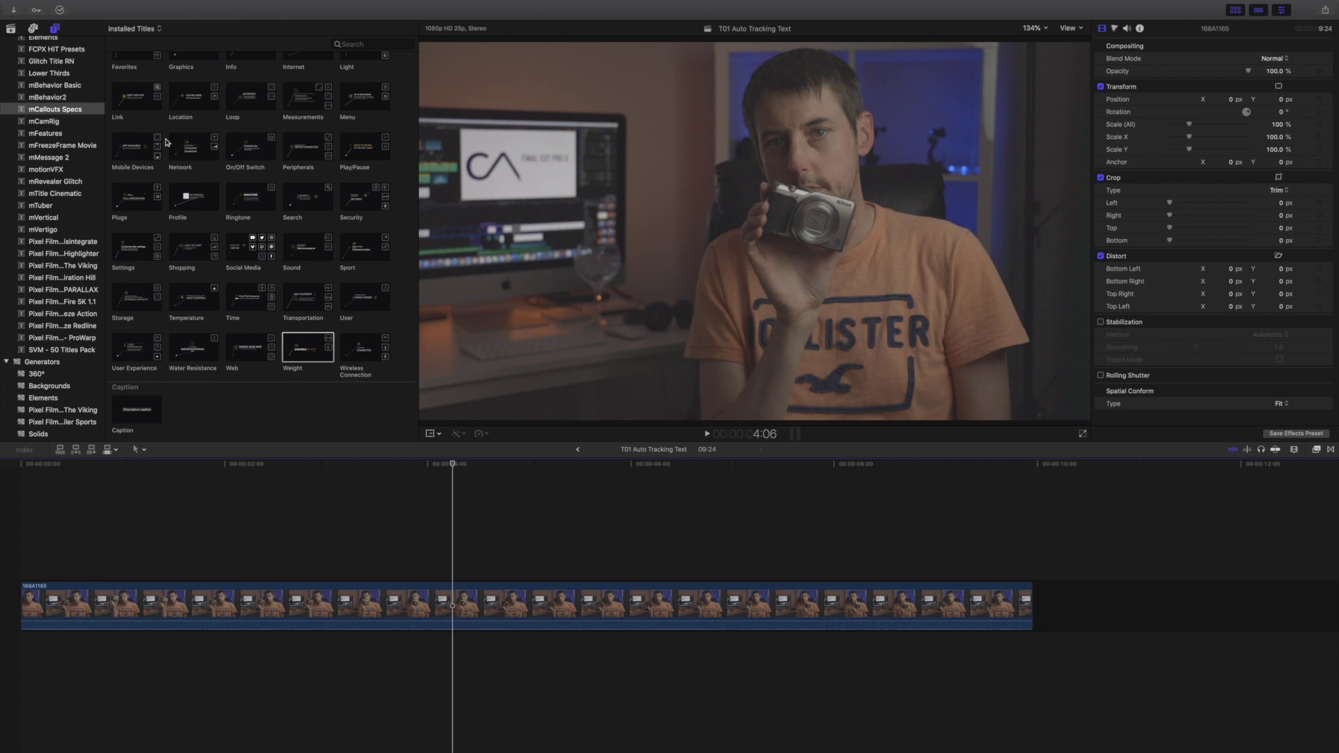
left_click_drag(308, 347, 24, 538)
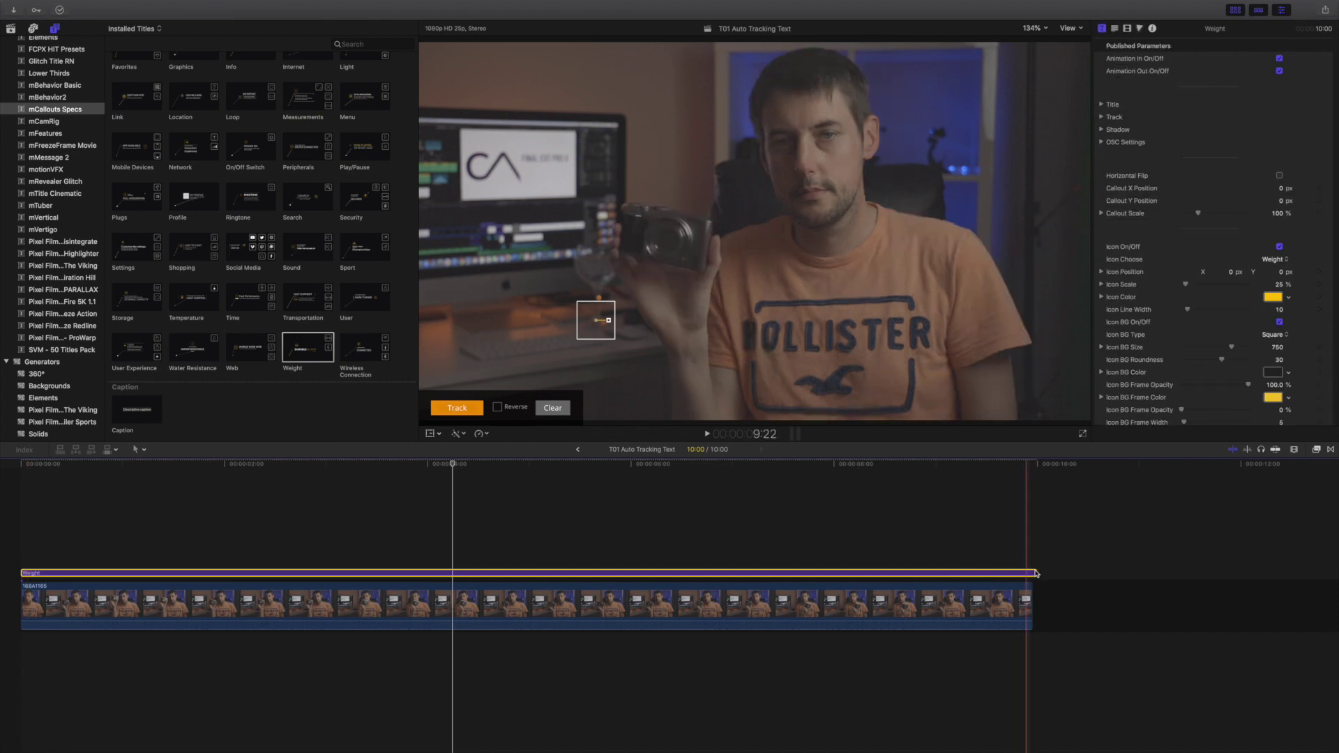
left_click_drag(1036, 575, 1028, 572)
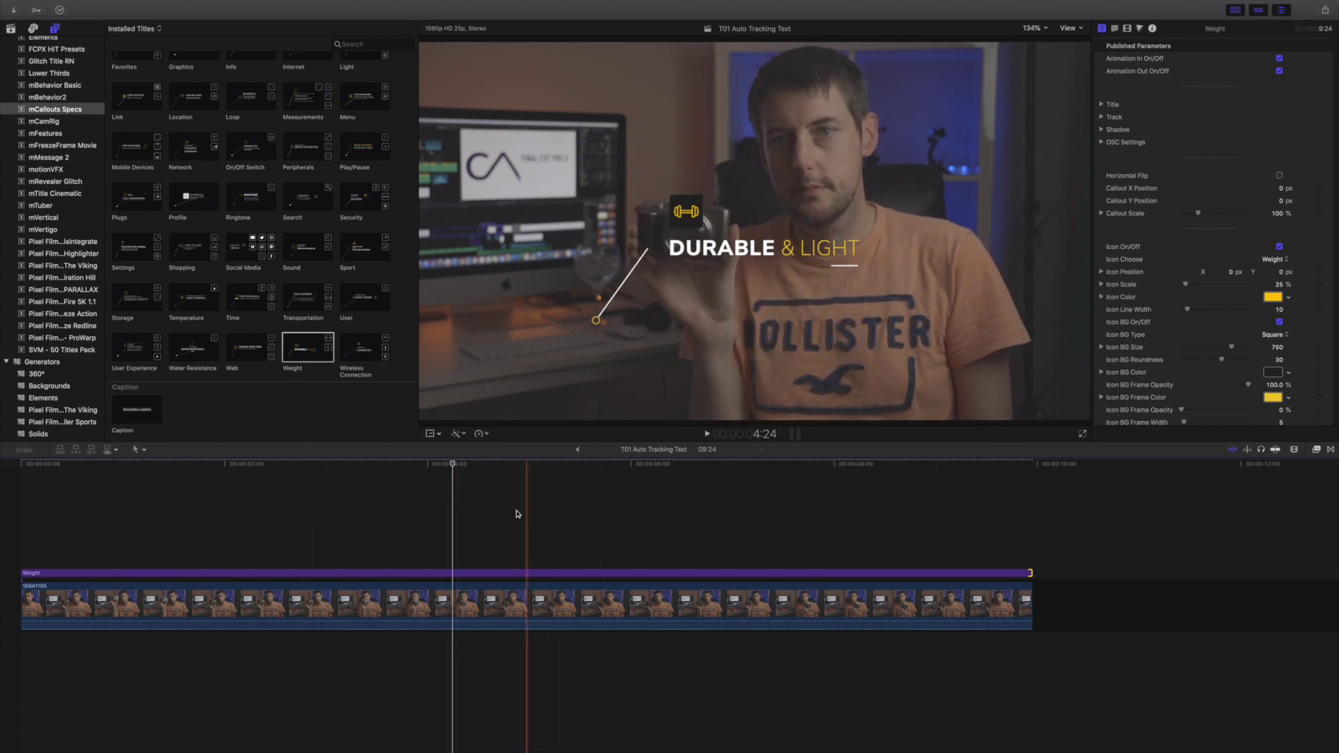
- Place the callout's tracking box over the camera lens in the frame at 4:06
left_click(457, 575)
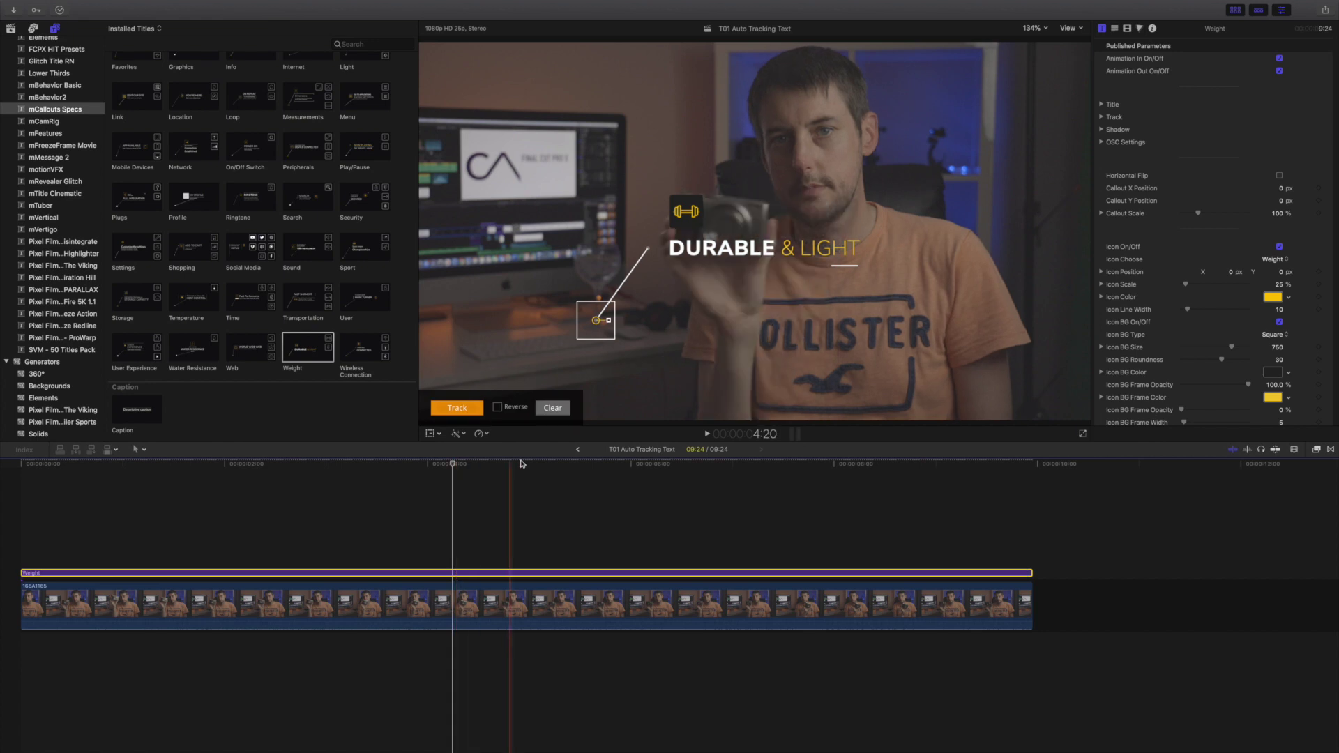
left_click_drag(596, 323, 820, 224)
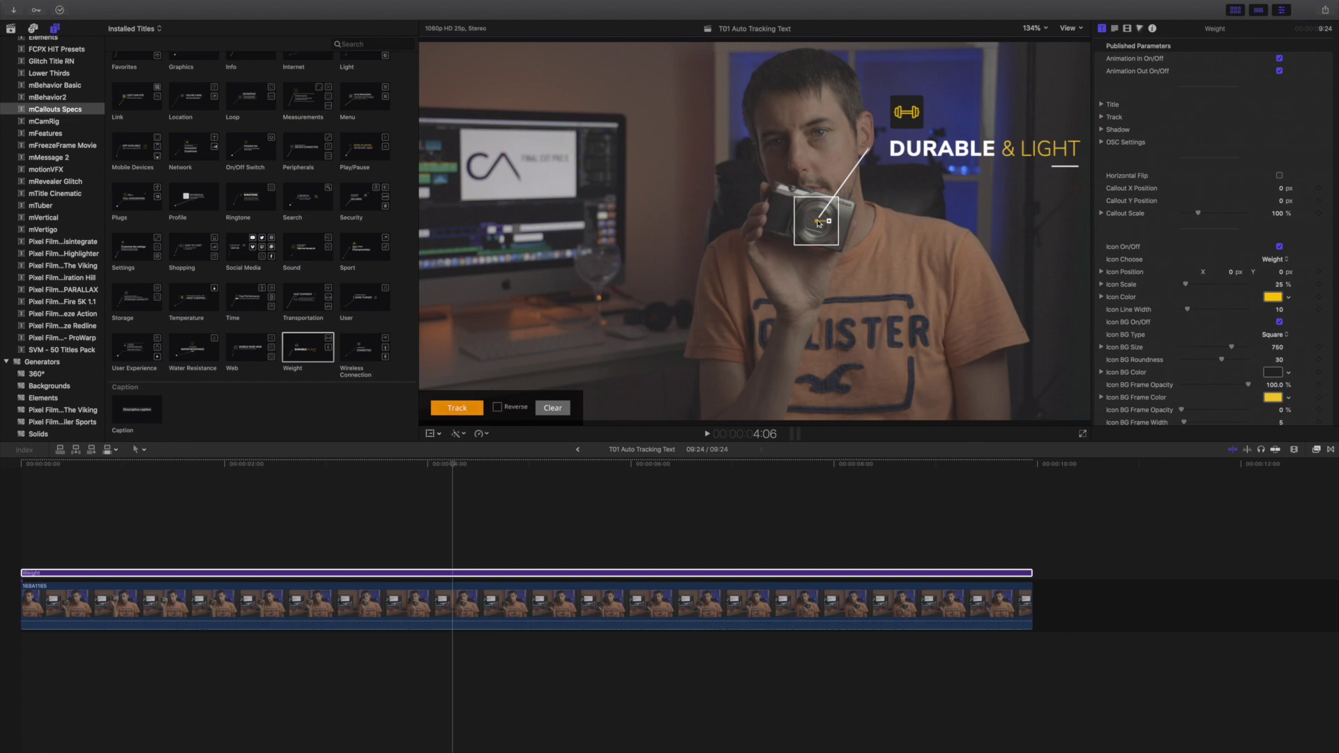
left_click(453, 479)
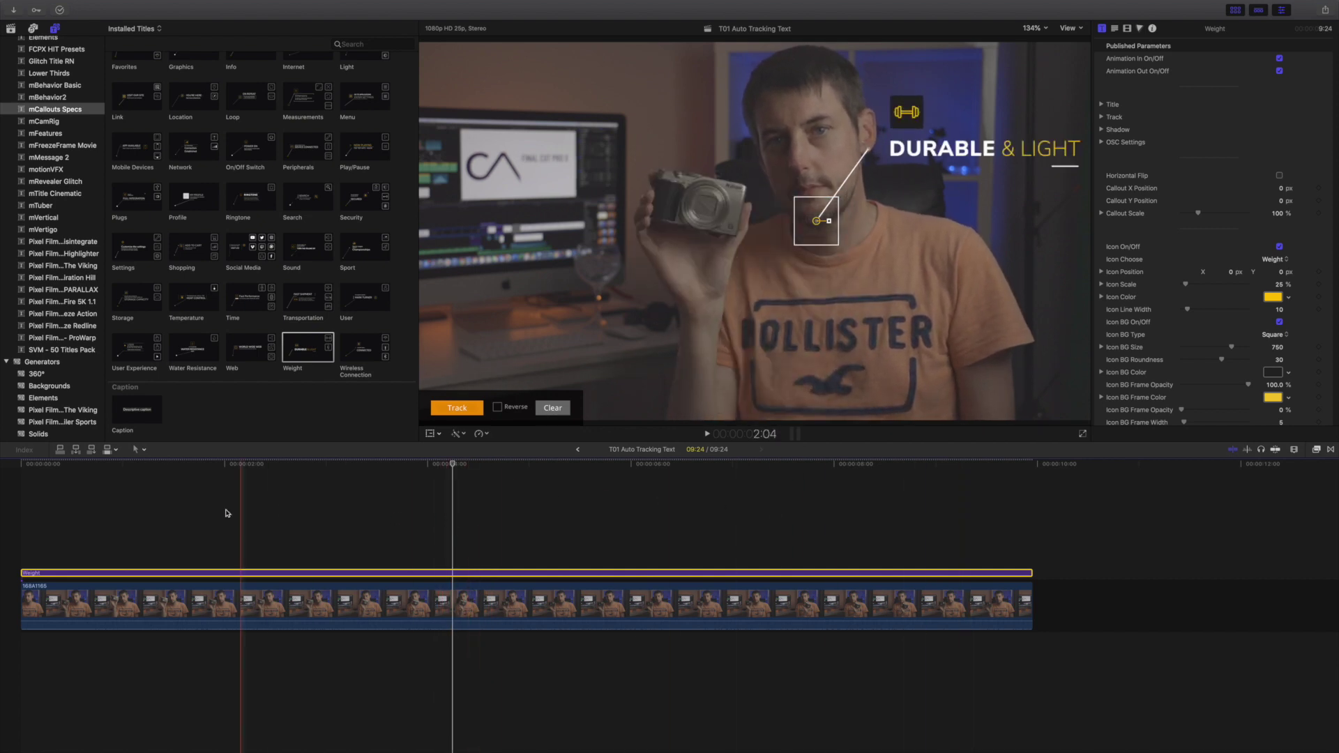
- Track the camera lens forward from 4:06, and track it in reverse from the same frame
left_click(457, 409)
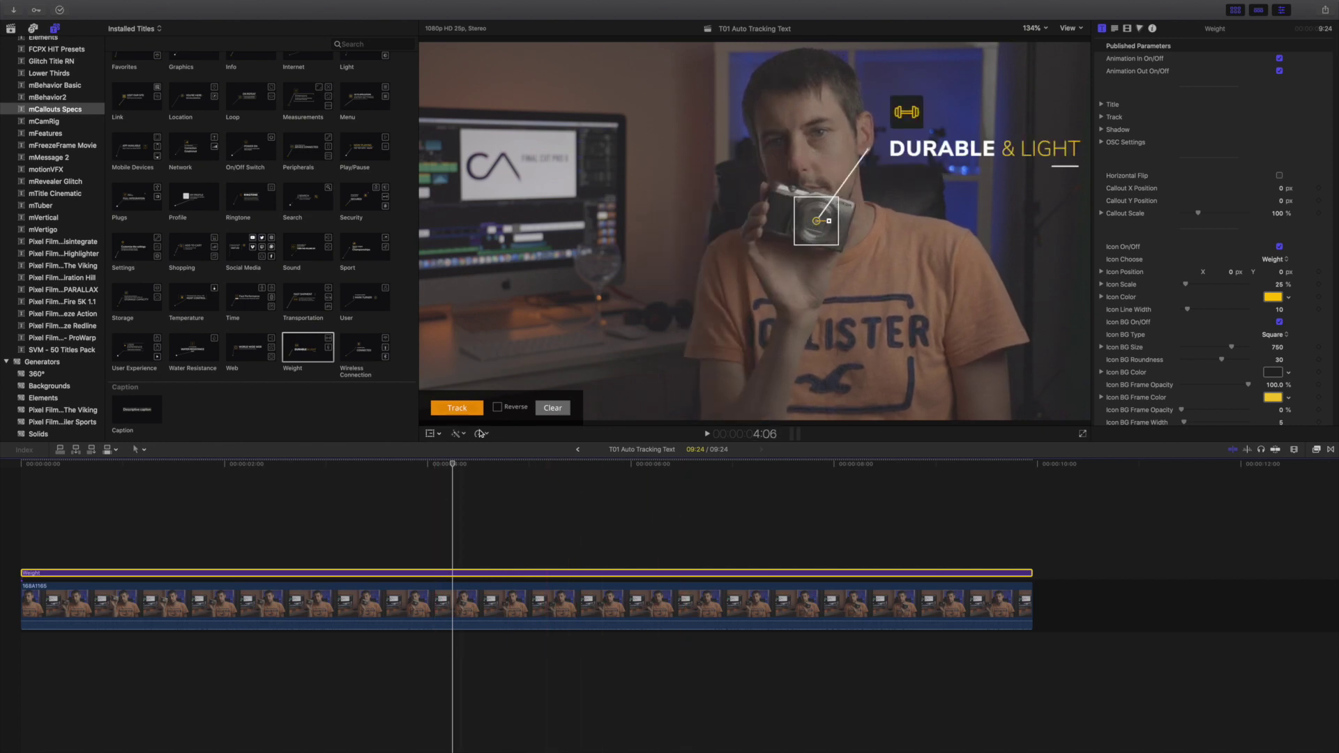
left_click(497, 408)
left_click(467, 410)
- Turn off the callout's icon and clear its subtitle text
left_click(1280, 247)
scroll(1256, 269, "down", 10)
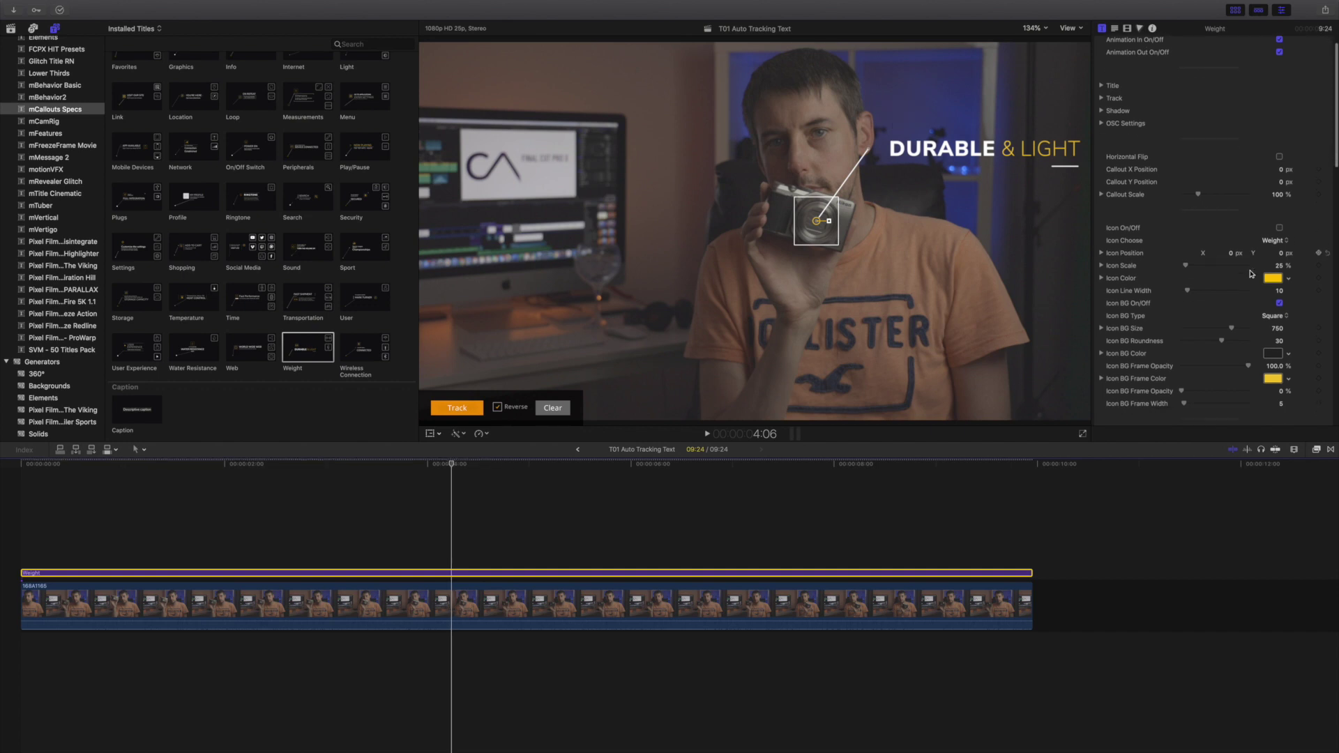
scroll(1251, 275, "down", 3)
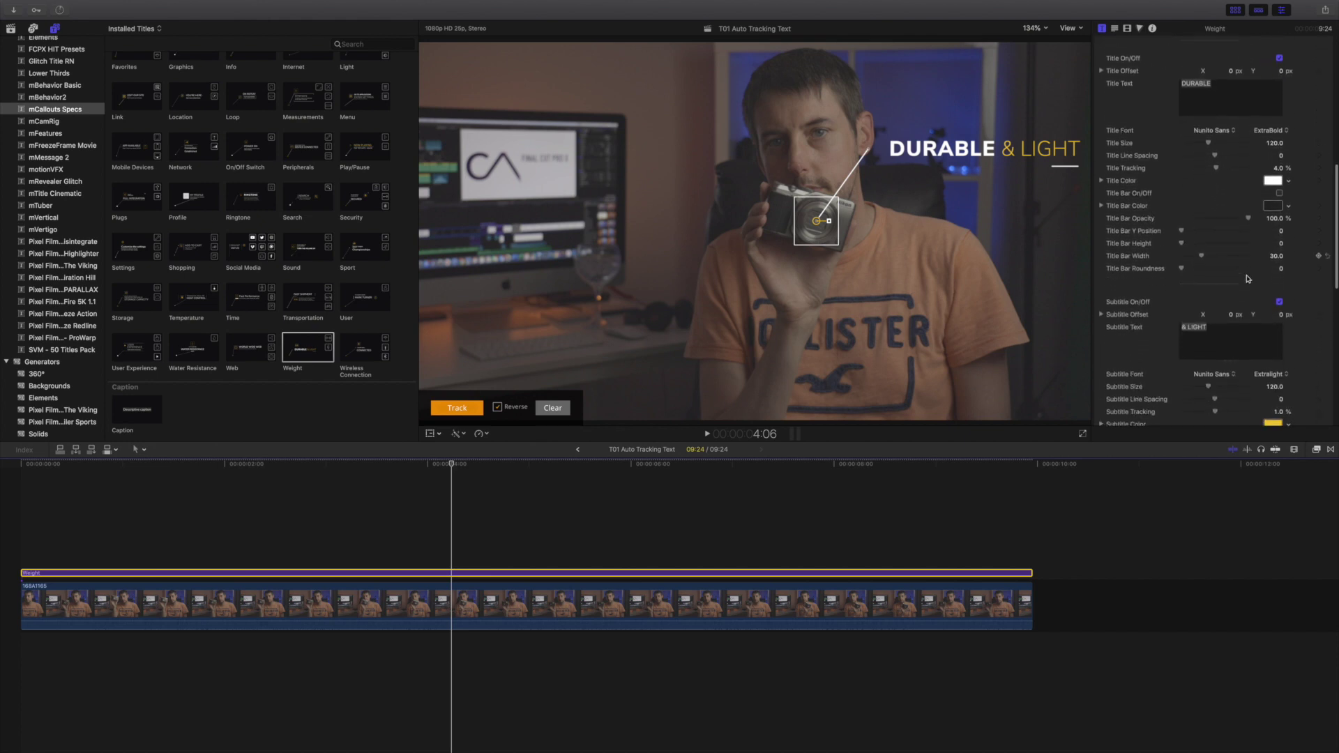
left_click(1229, 325)
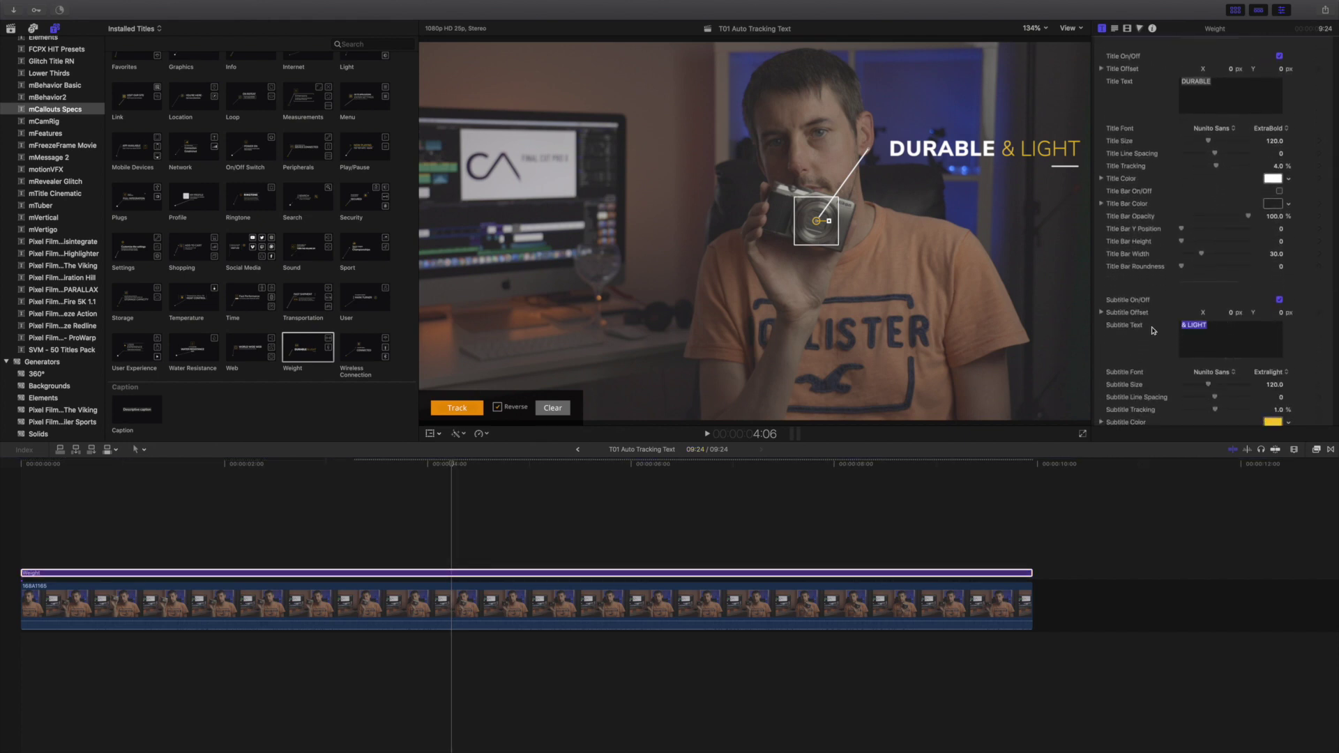
key("BackSpace")
- Replace the callout's title text with "Nikon Coolpix A900"
double_click(1222, 85)
type("N")
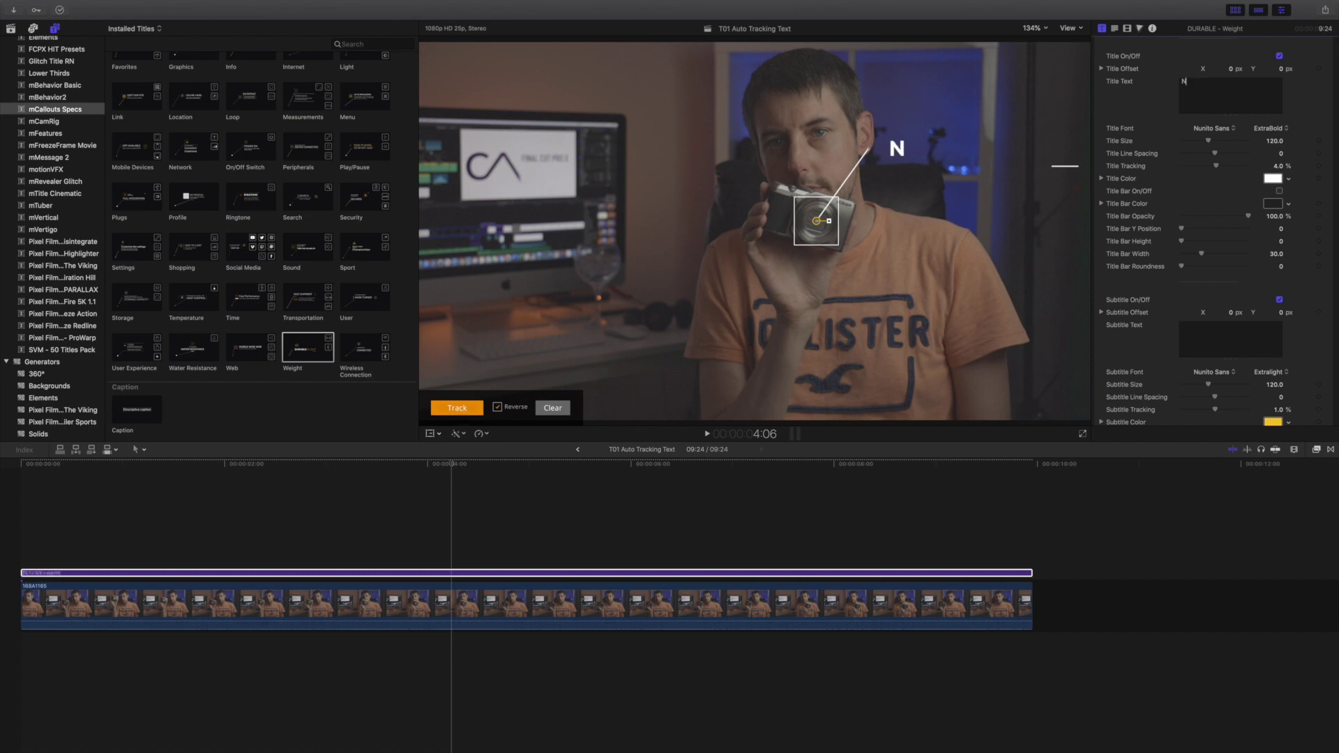
type("ikon Co")
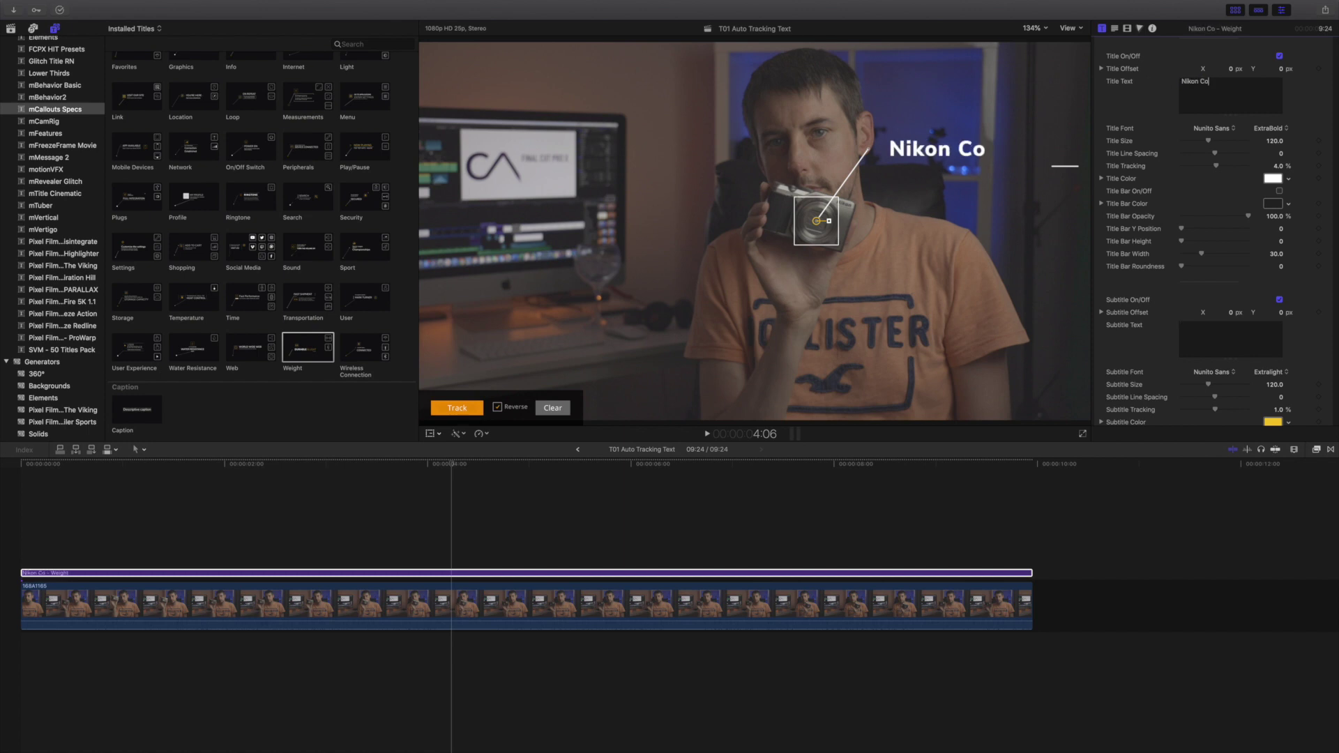
type("olpix A")
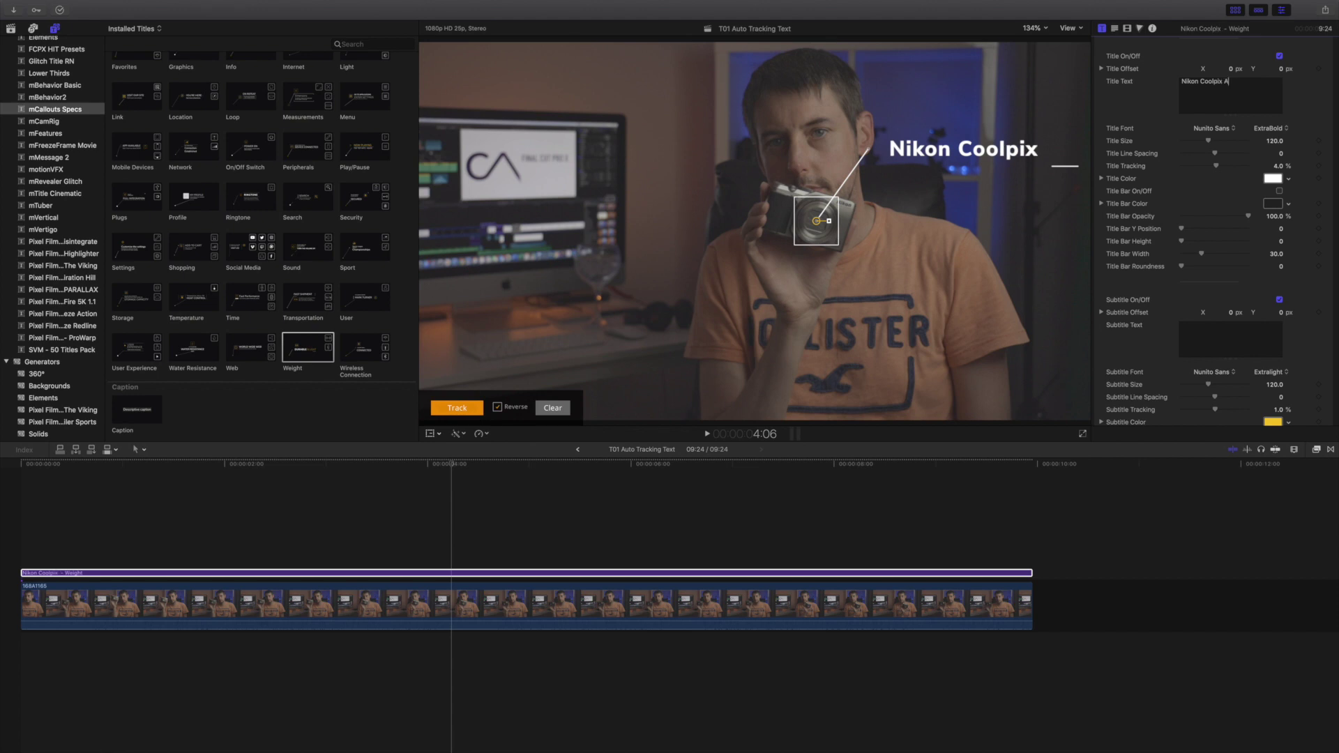
type("900")
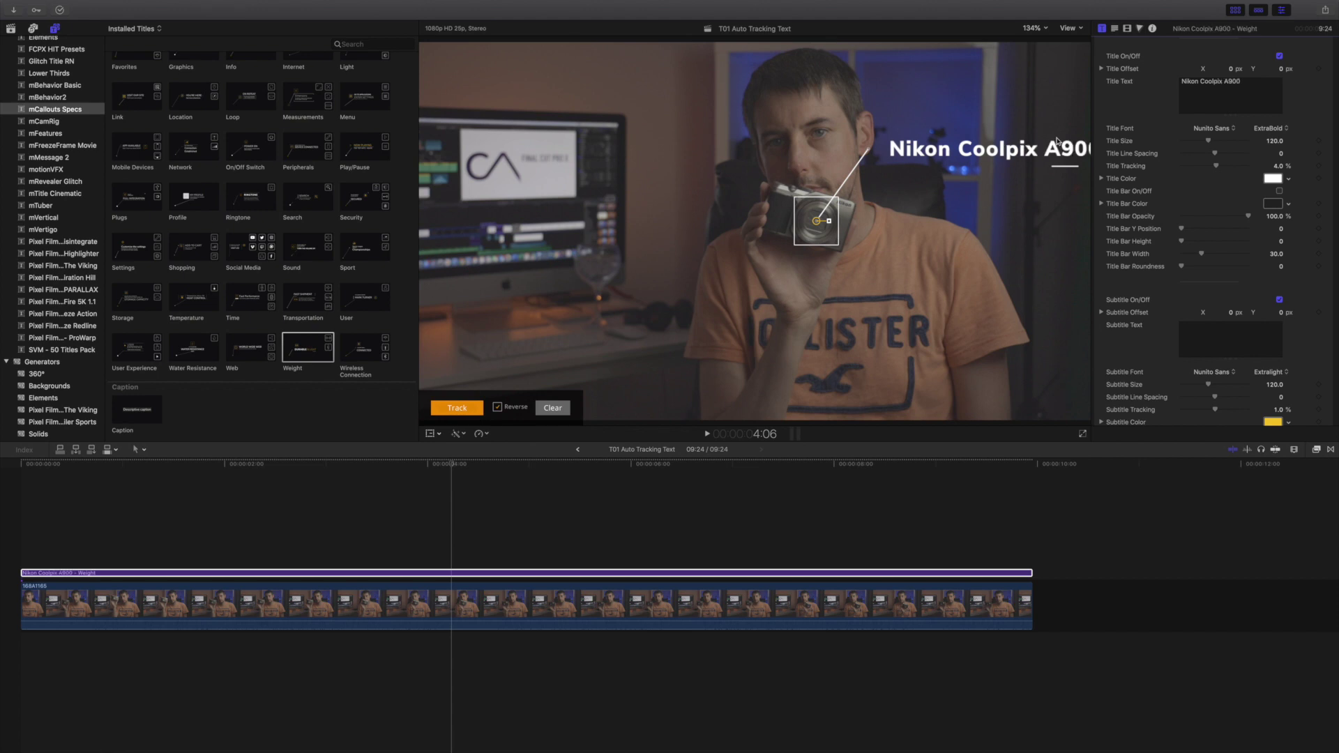
- Change the callout's title font to DIN Condensed
left_click(1234, 130)
scroll(1234, 143, "up", 15)
scroll(1234, 146, "down", 5)
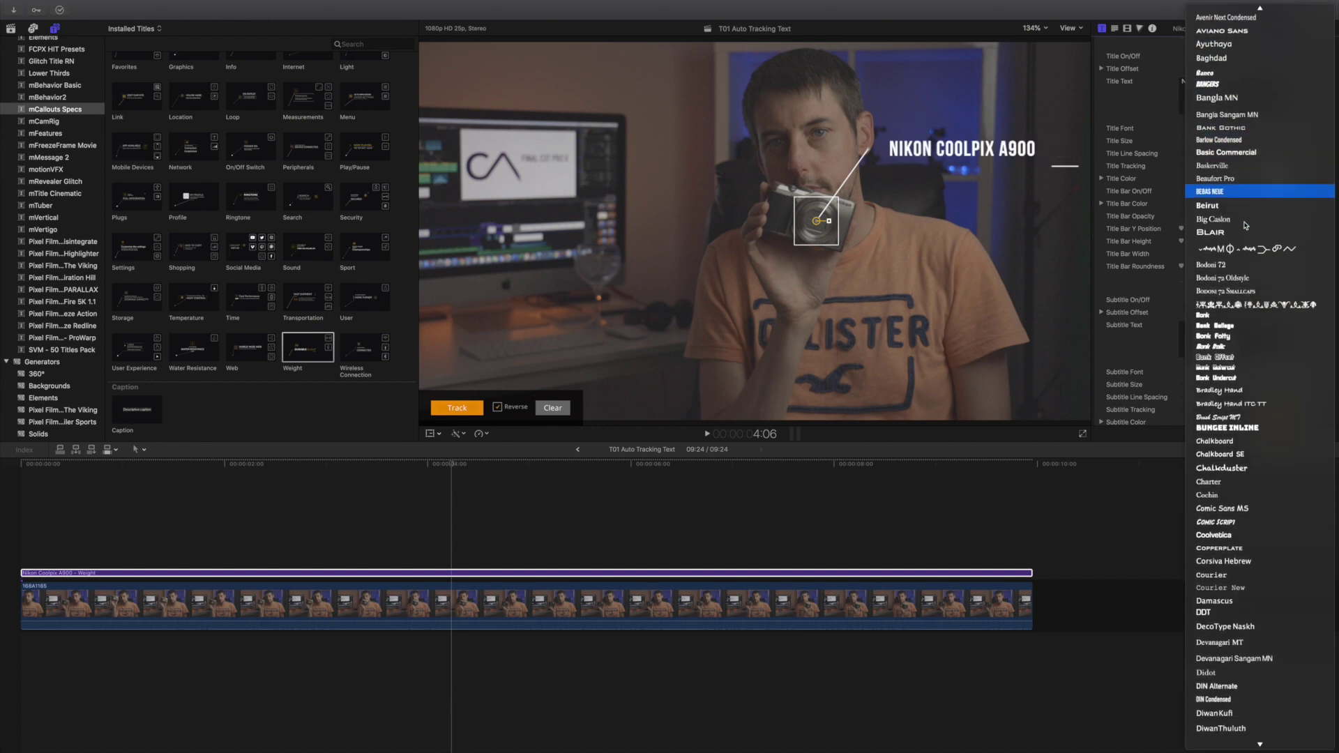
scroll(1245, 279, "down", 8)
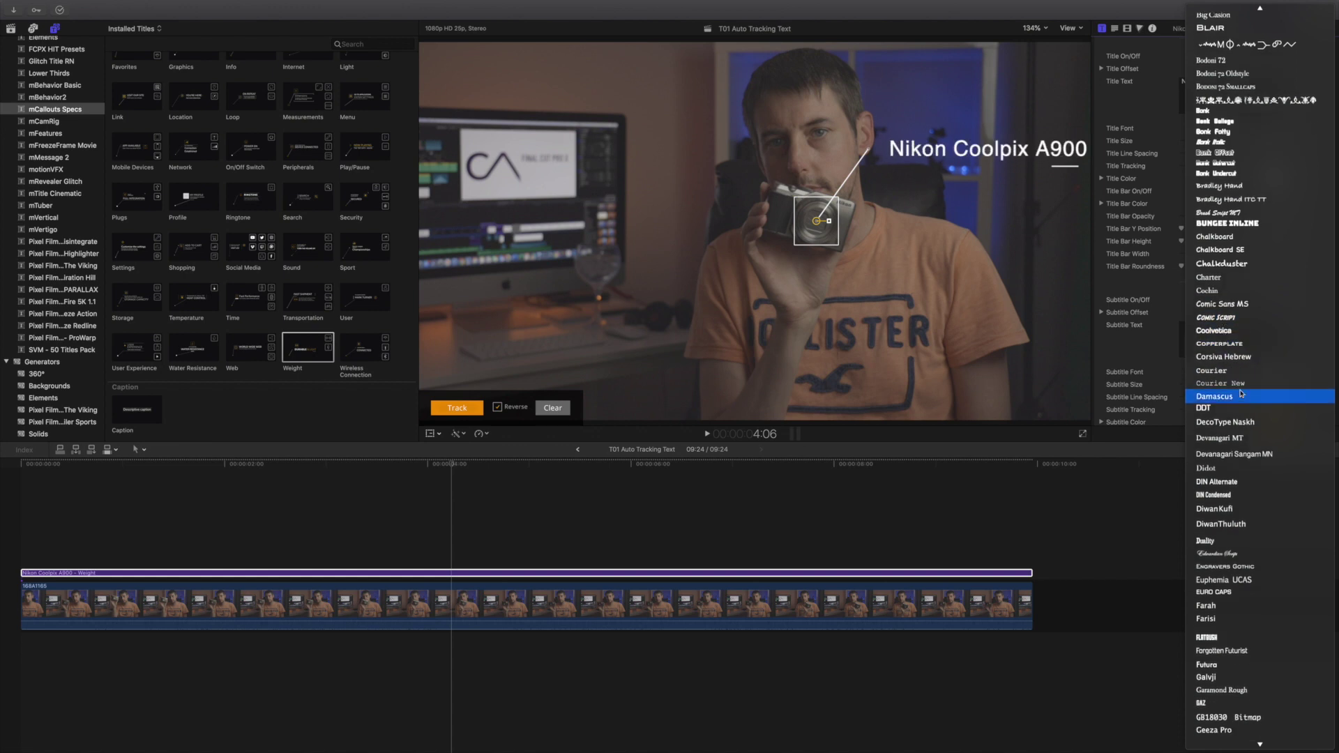
left_click(1242, 494)
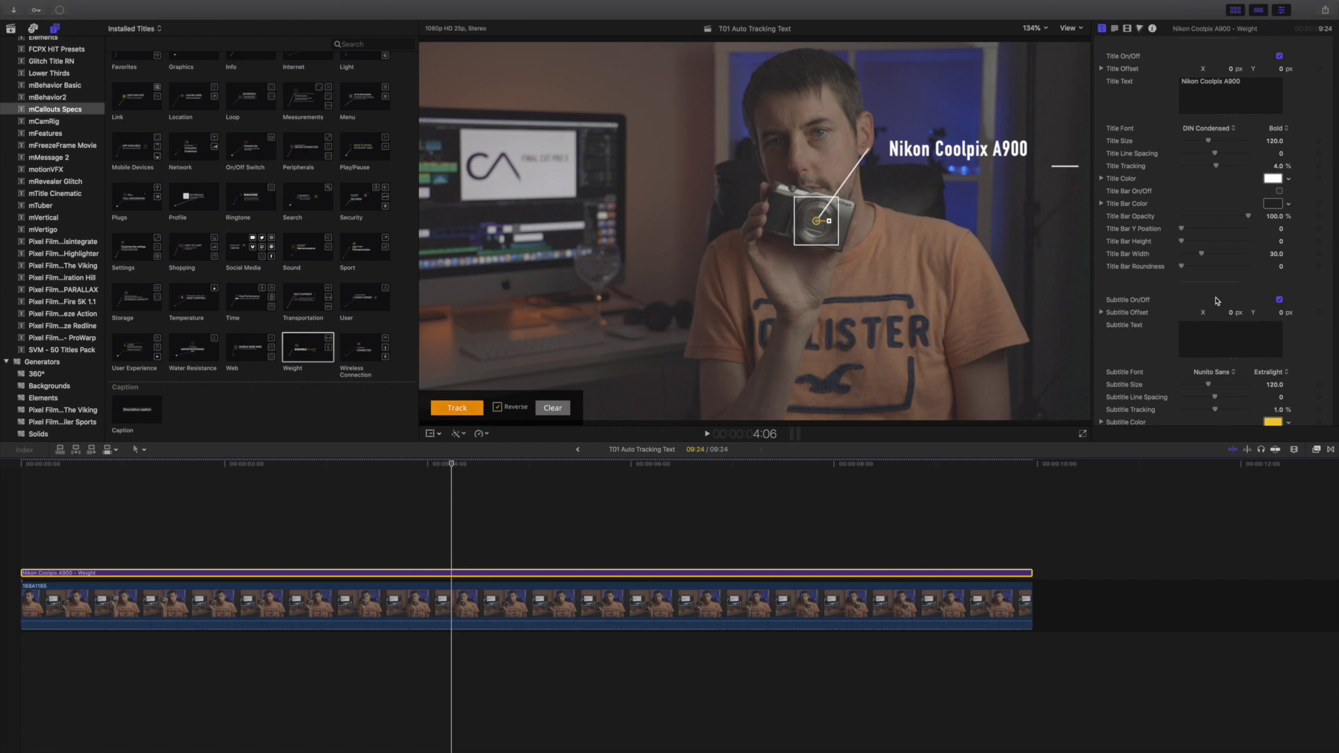
- Set the title offset to about X -23.3 px and Y 2.8 px so the text sits above the link line
scroll(1218, 301, "up", 4)
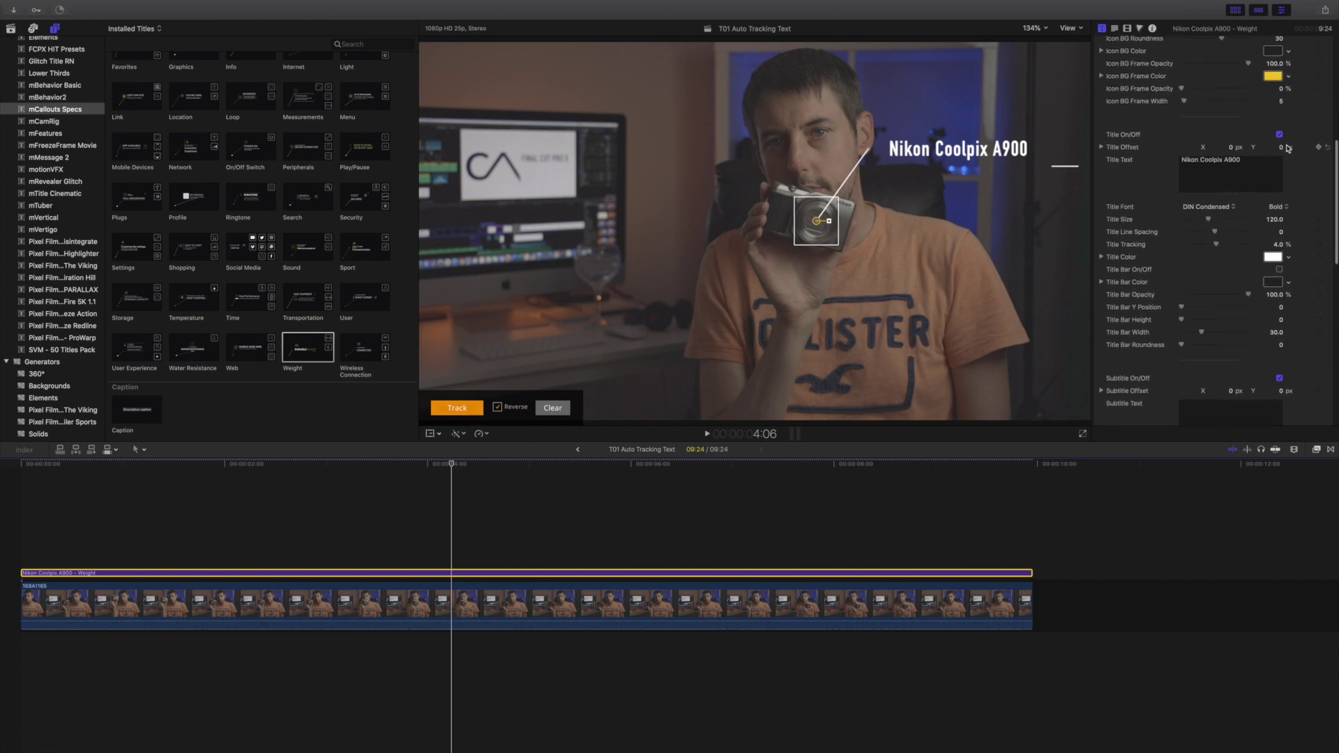
left_click_drag(1281, 150, 1178, 150)
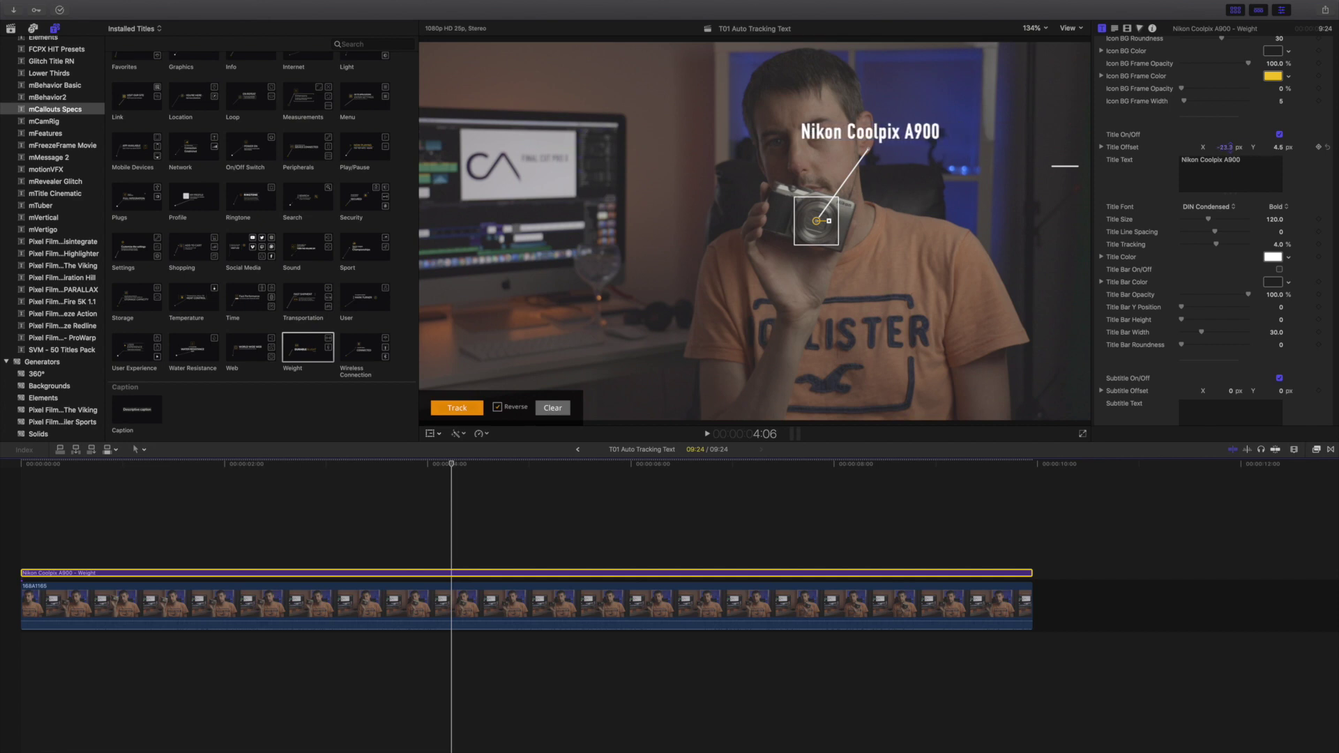
left_click_drag(1278, 147, 1279, 152)
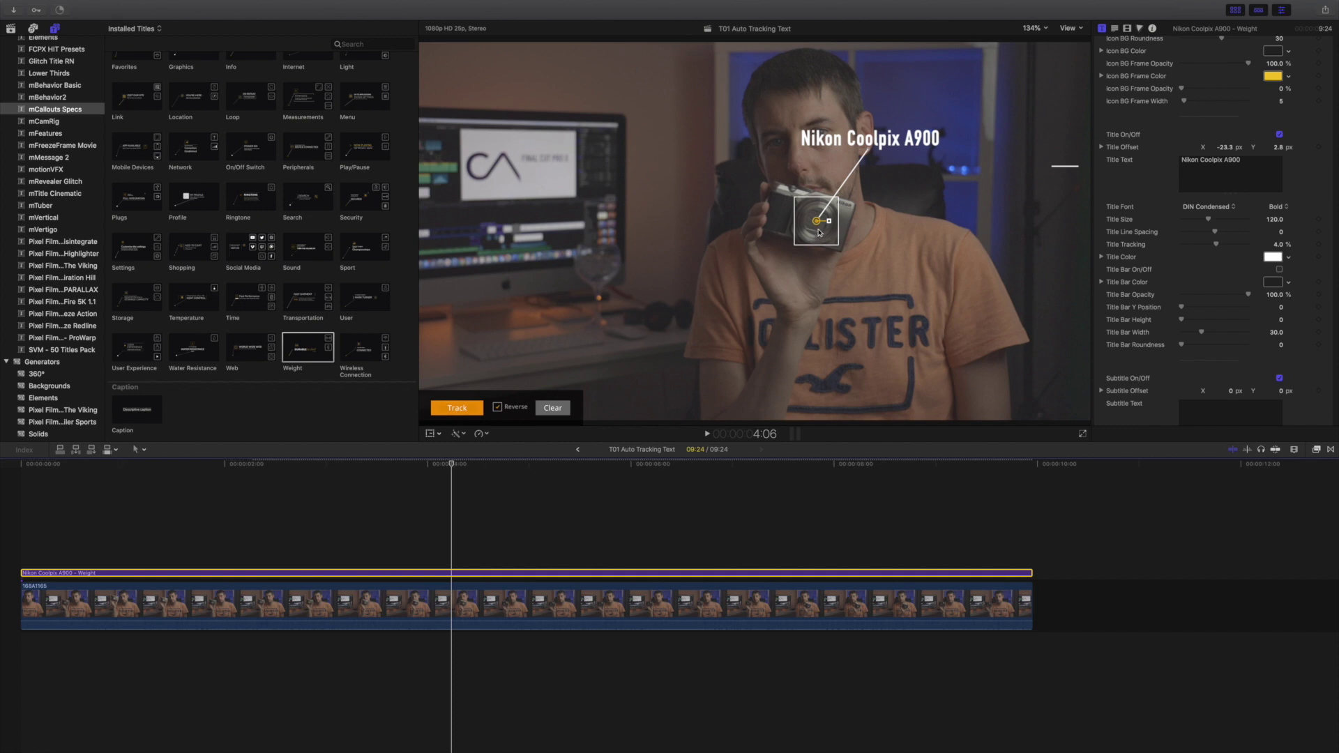
left_click(681, 593)
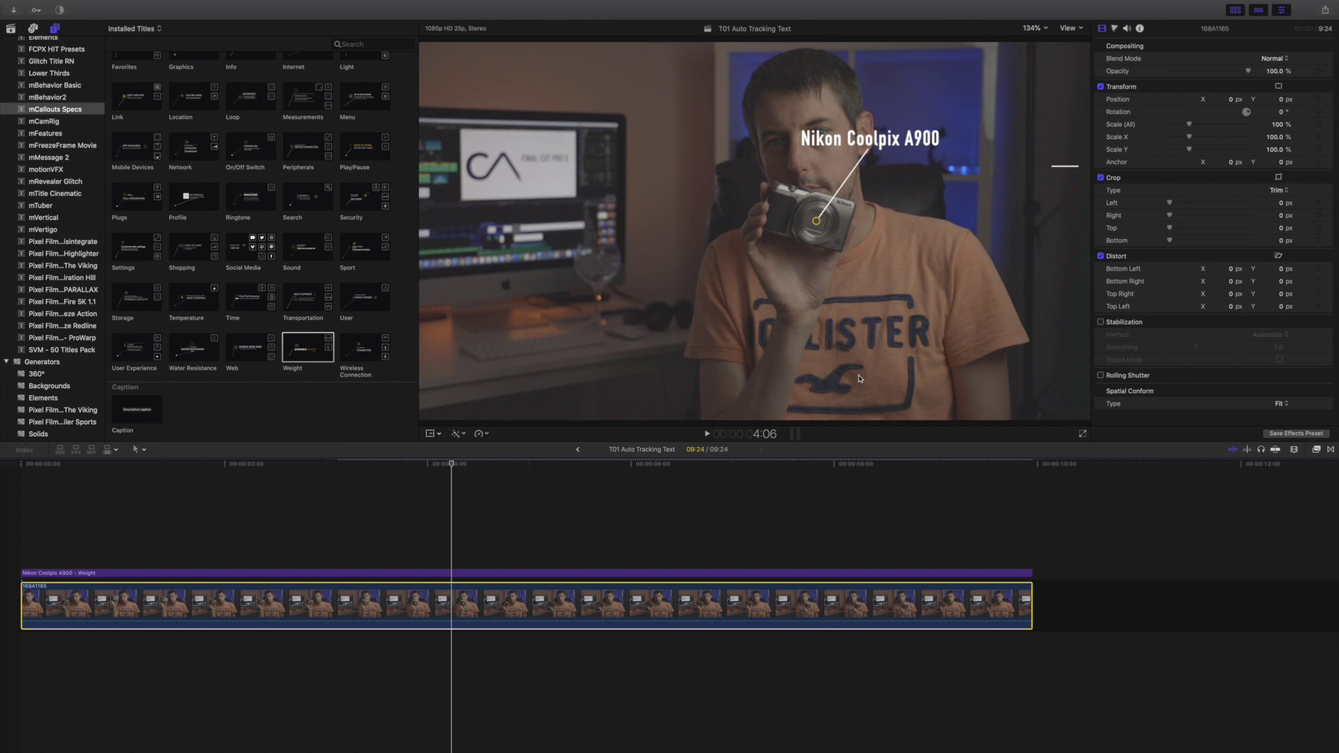
- Turn off the callout's track circle and its separate decorative line, keeping the link line
left_click(736, 575)
scroll(1235, 132, "down", 8)
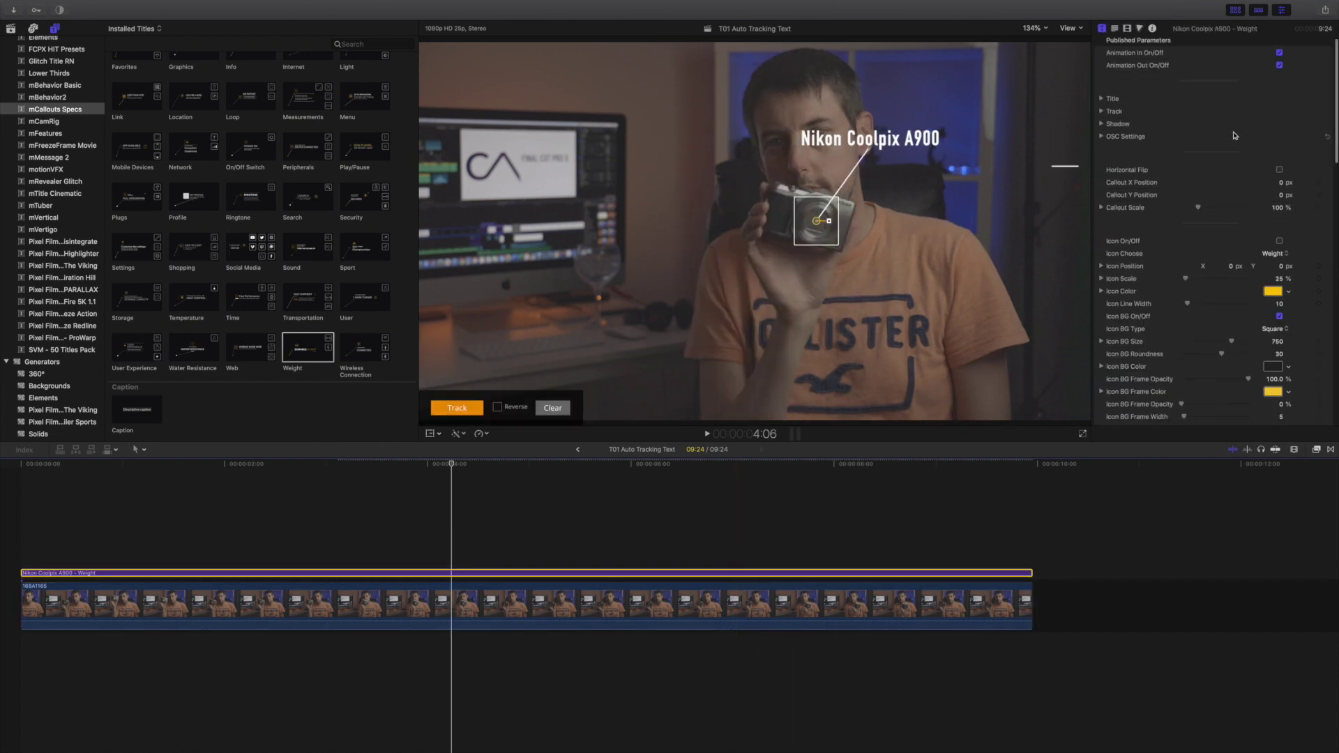
scroll(1232, 120, "down", 10)
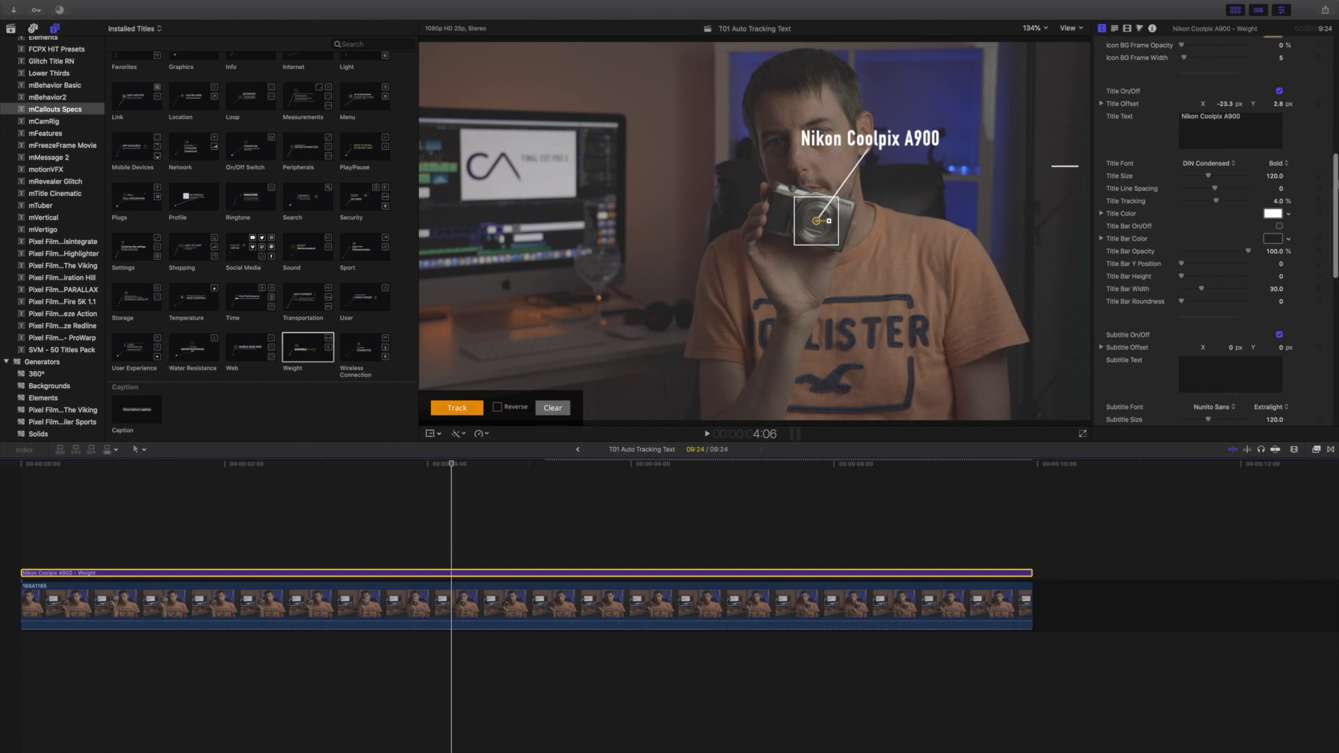
scroll(1326, 326, "down", 2)
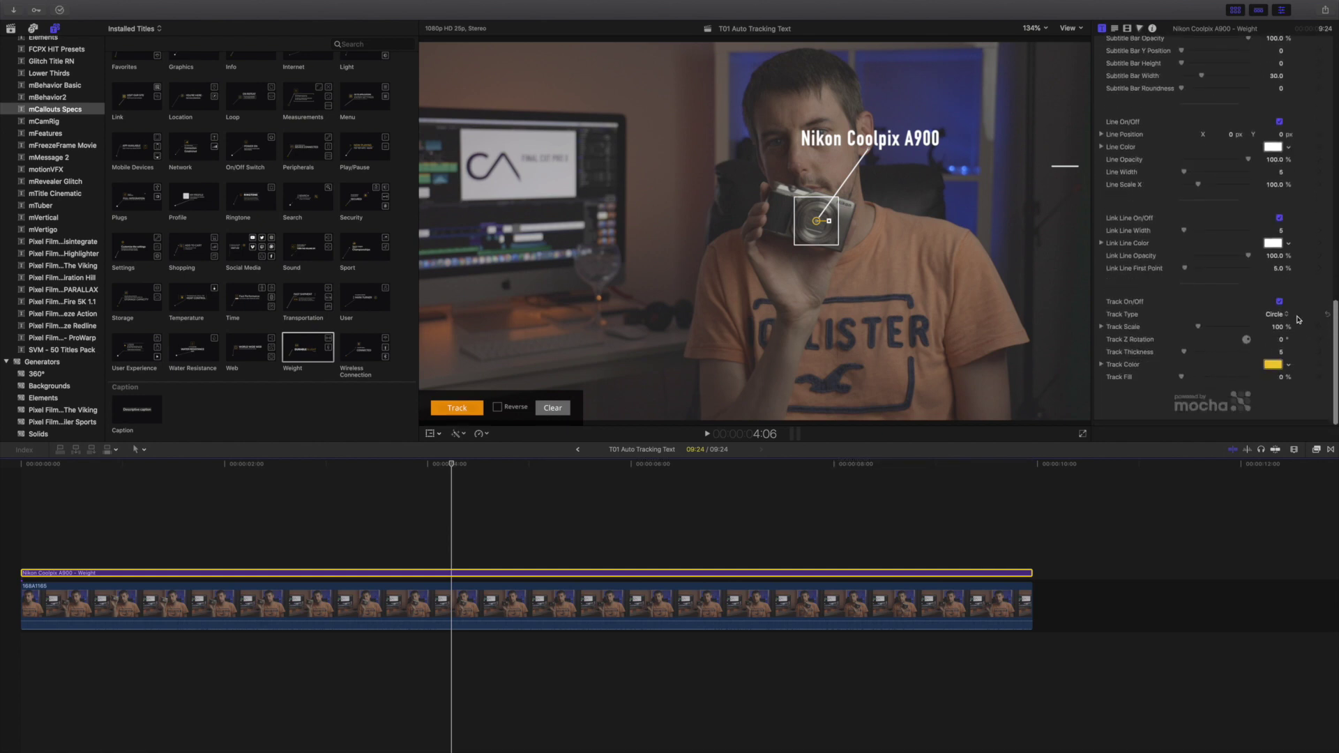
left_click(1280, 302)
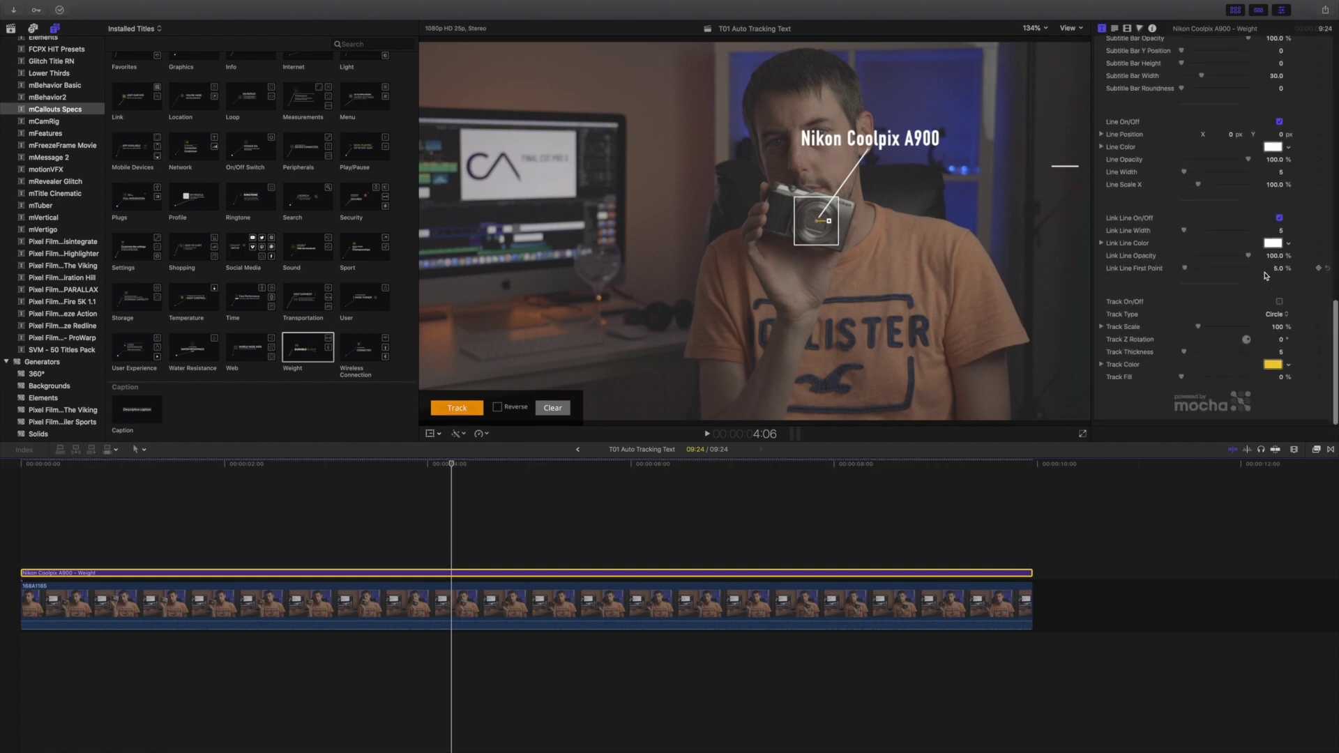
left_click(1280, 122)
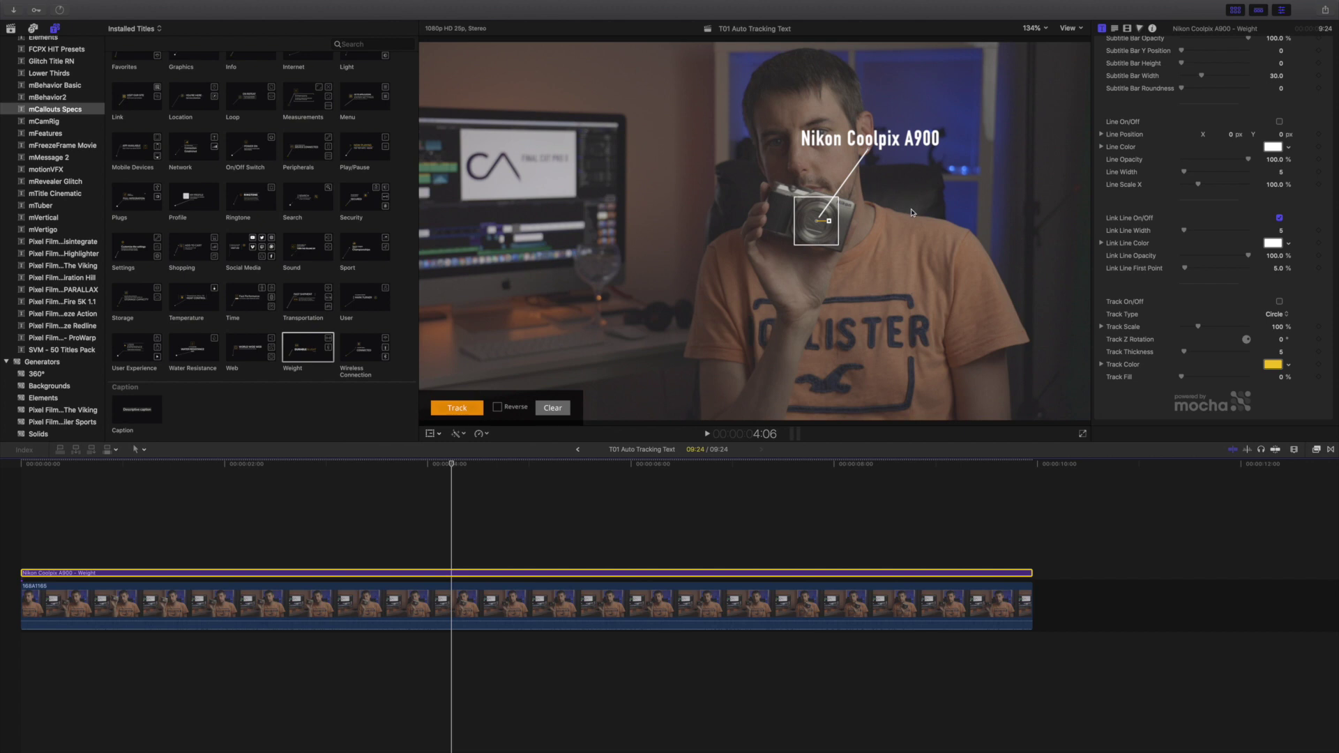
- Play the timeline from the beginning to check the tracked callout
left_click(20, 510)
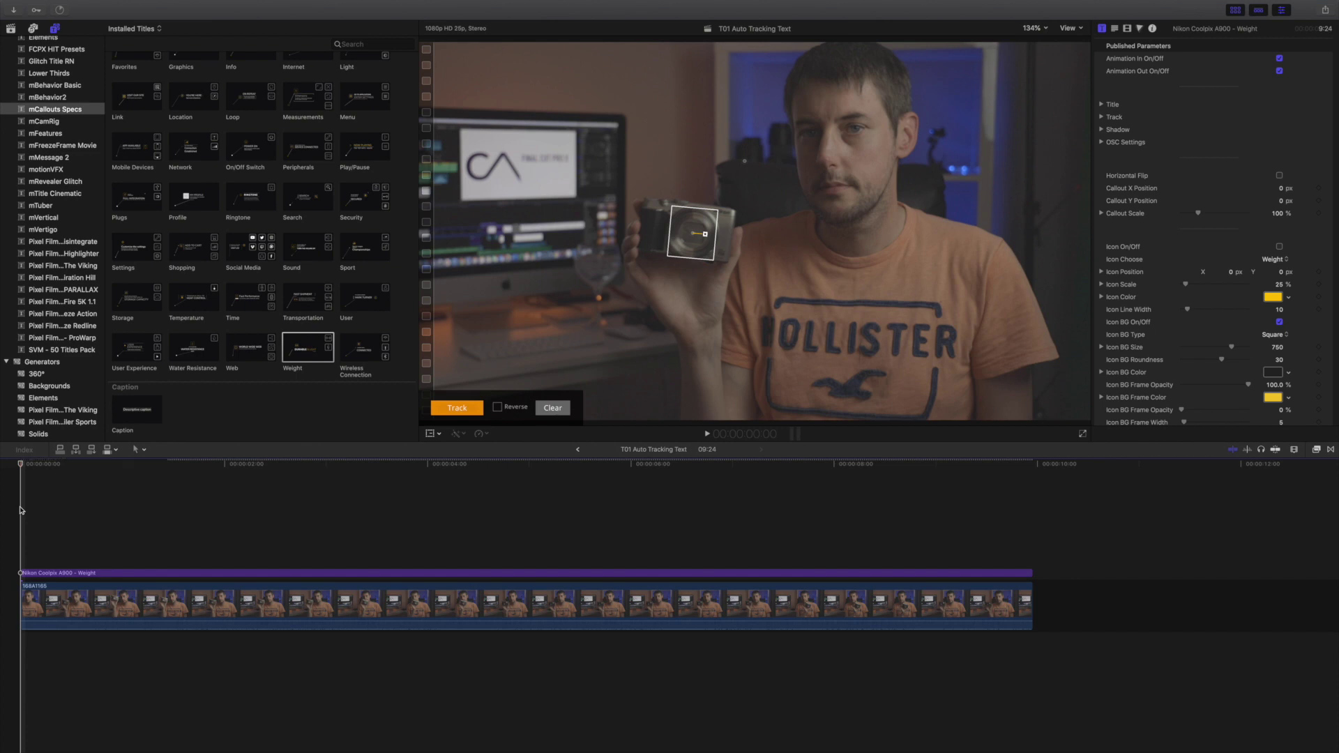
key("space")
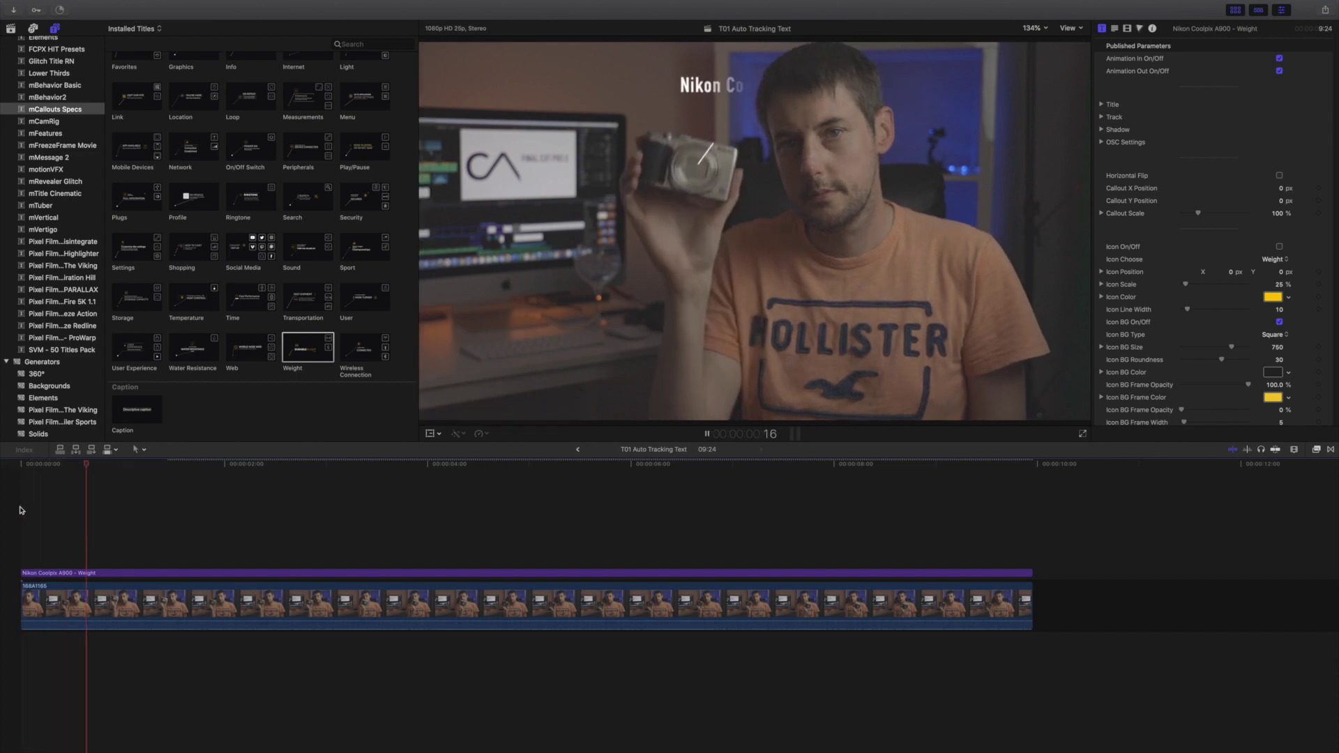